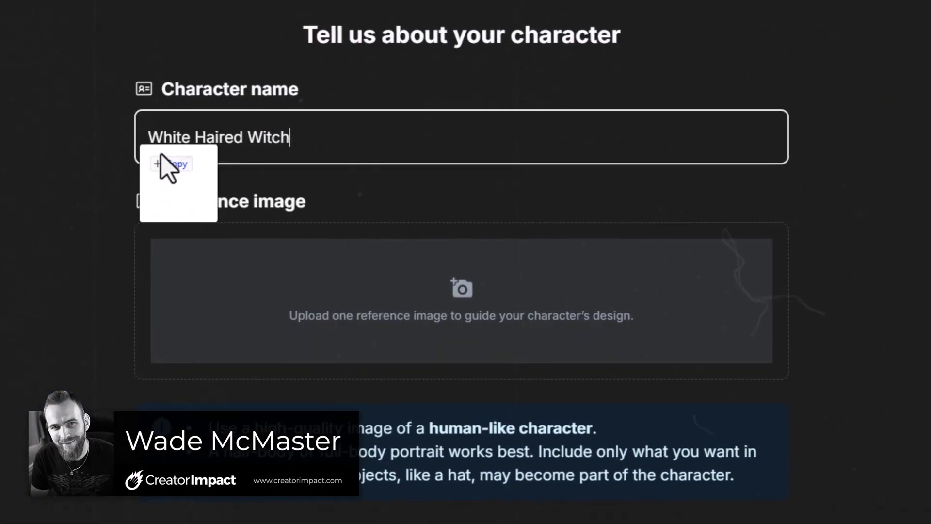
# Go to Characters and choose to start a new character from a written description.
pyautogui.moveTo(177, 162); pyautogui.dragTo(474, 293)
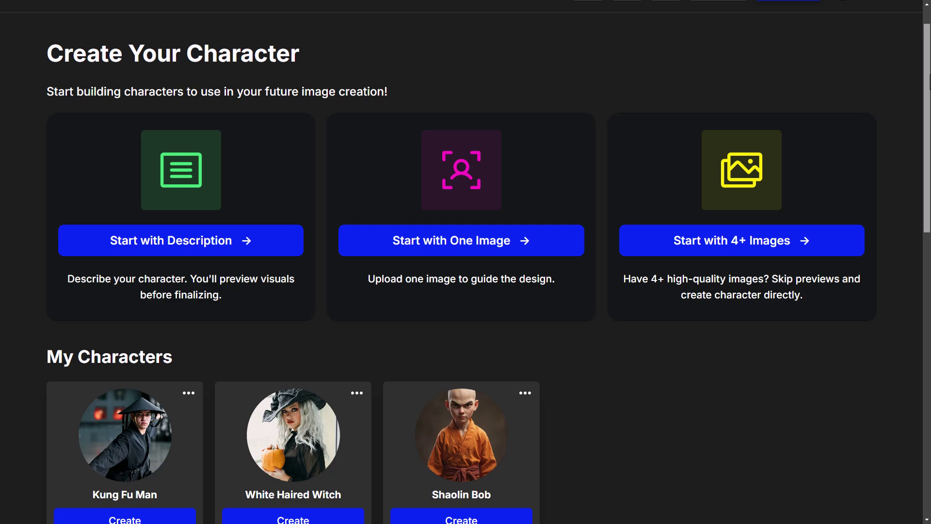
pyautogui.scroll(-8, 465, 262)
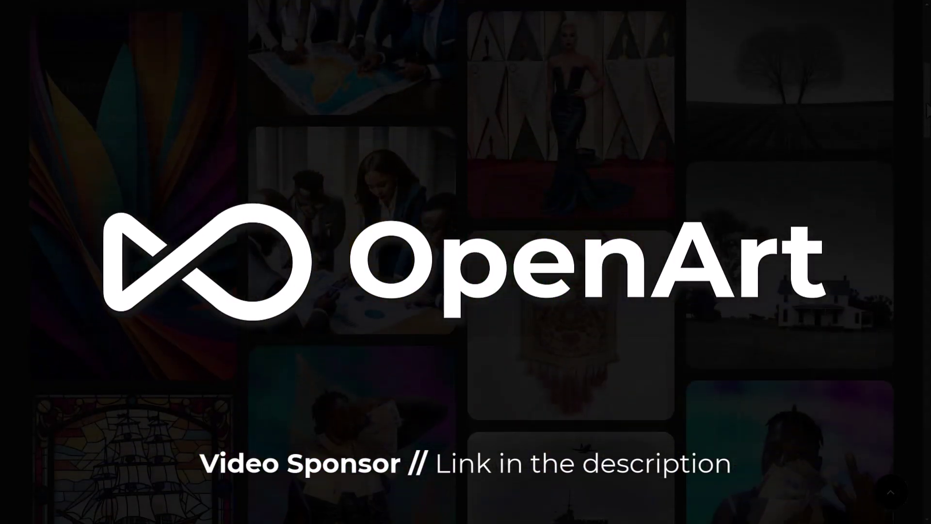
pyautogui.scroll(-4, 465, 262)
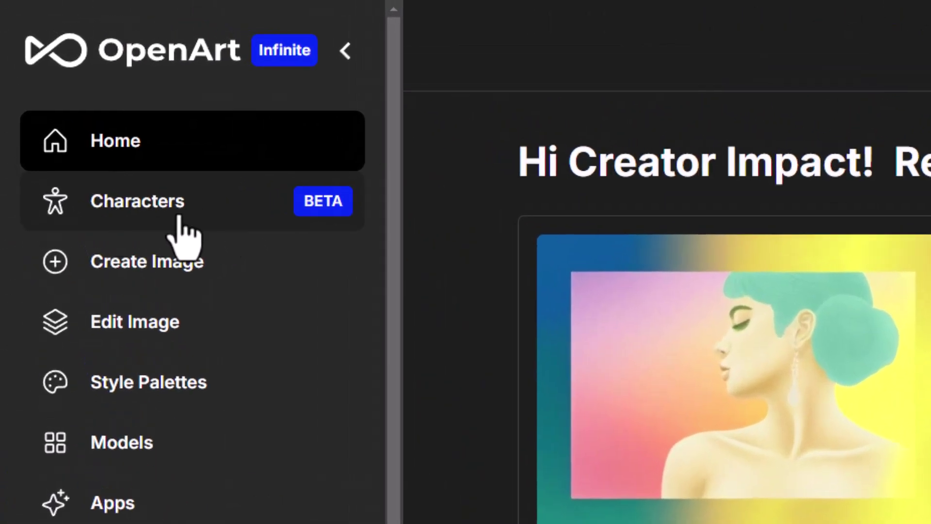
pyautogui.click(163, 206)
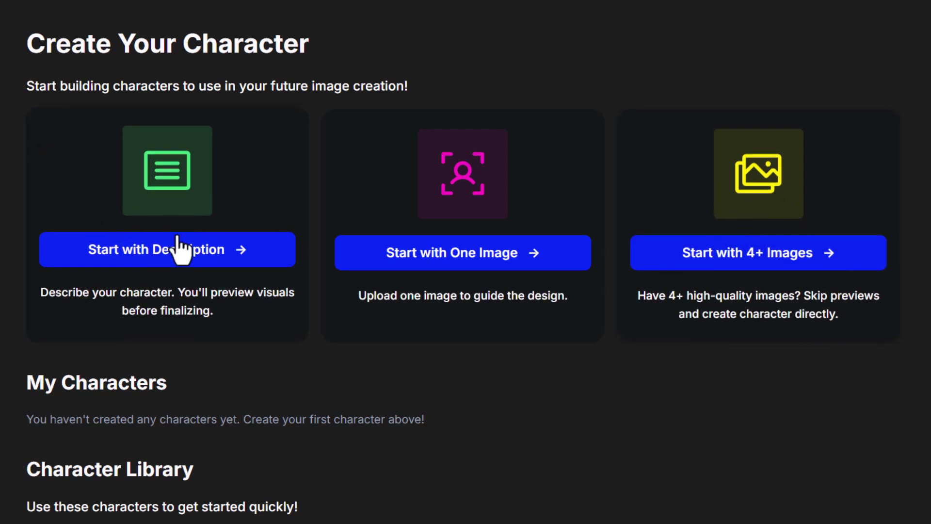
pyautogui.click(166, 206)
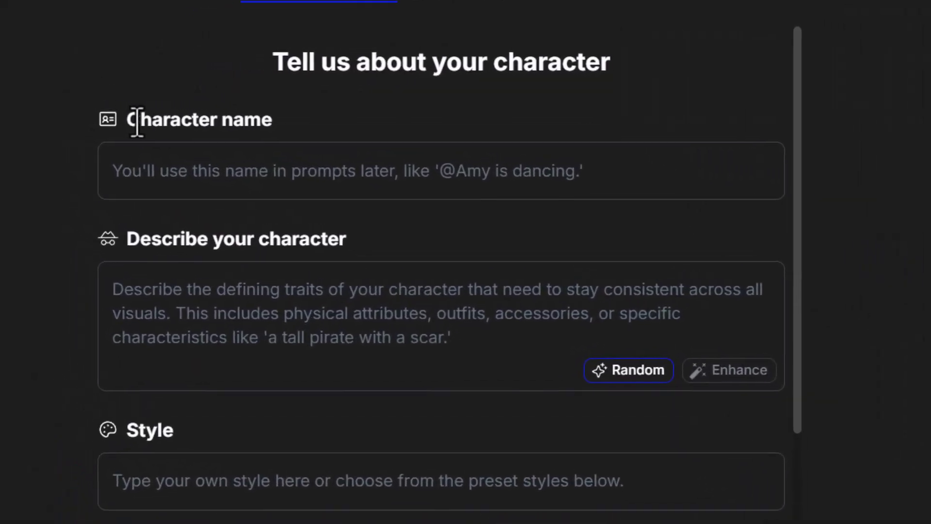
# Name the character 'Shaolin Bob' and paste in the bald Shaolin monk description.
pyautogui.click(158, 156)
pyautogui.write('Shaolin Bob')
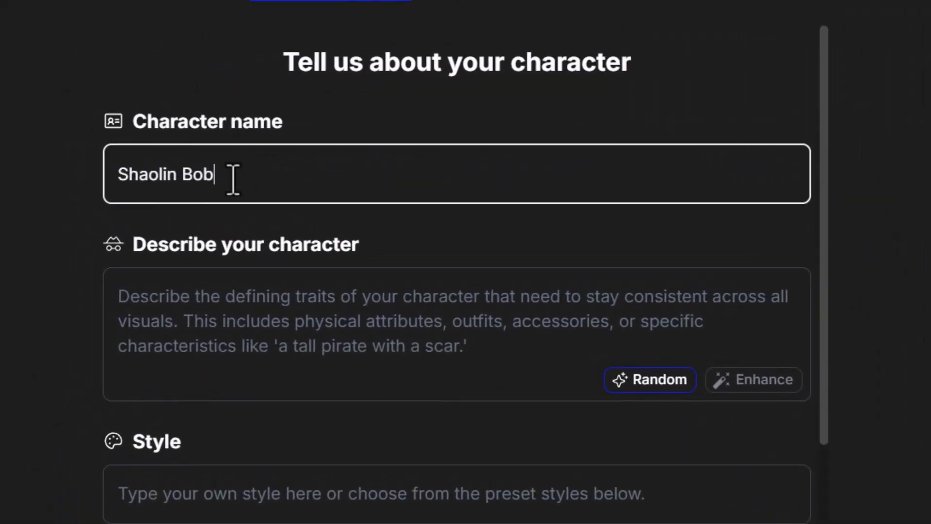
pyautogui.click(337, 329)
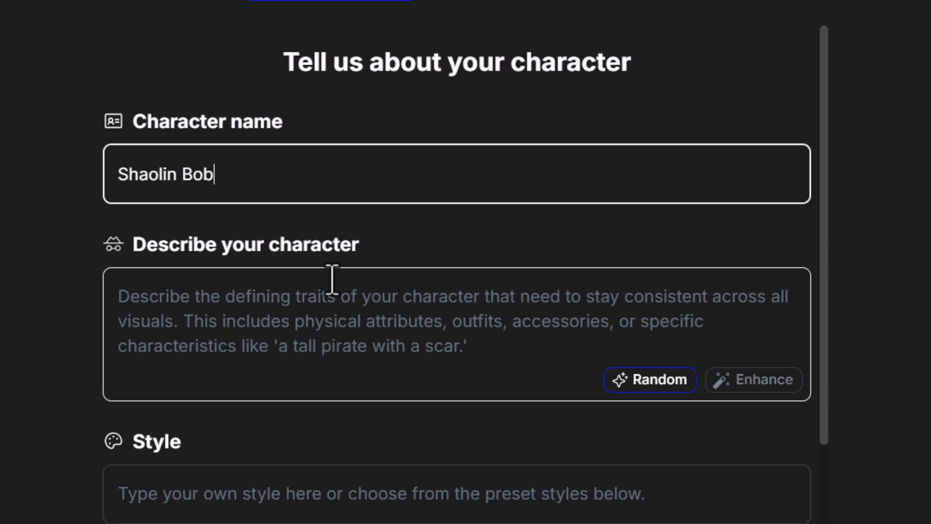
pyautogui.write('A young shaolin monk, bald head, dressed in orange robes. Small slender build and fierce face')
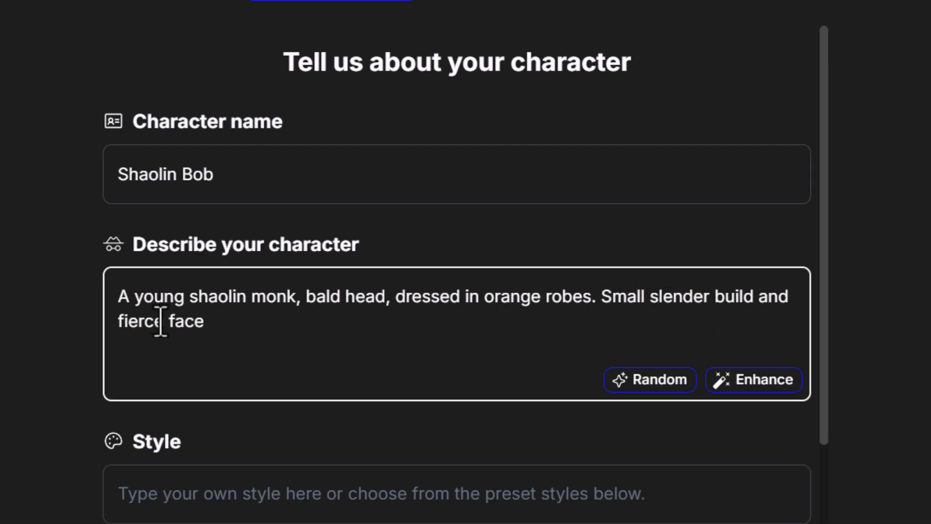
# AI-enhance the description into a fierce young monk in orange robes.
pyautogui.click(758, 393)
pyautogui.moveTo(119, 296); pyautogui.dragTo(268, 324)
pyautogui.click(309, 296)
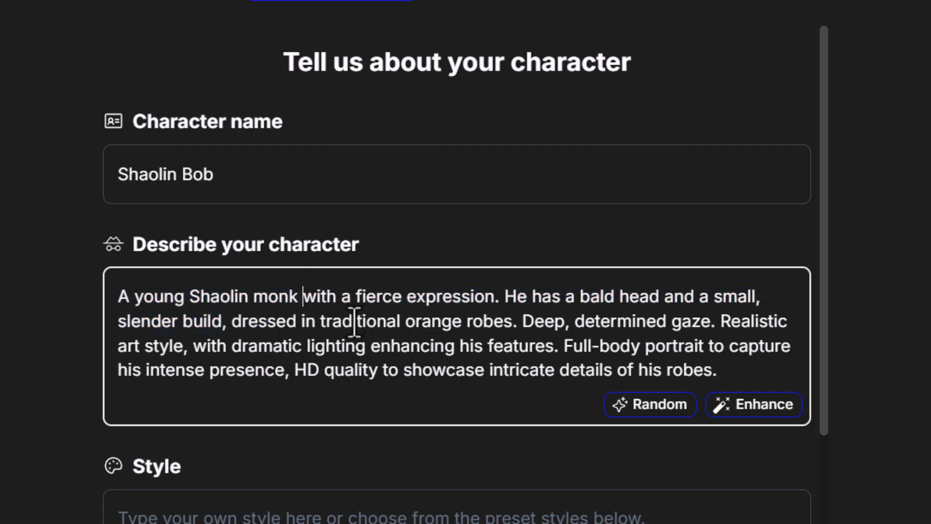
pyautogui.scroll(-8, 355, 321)
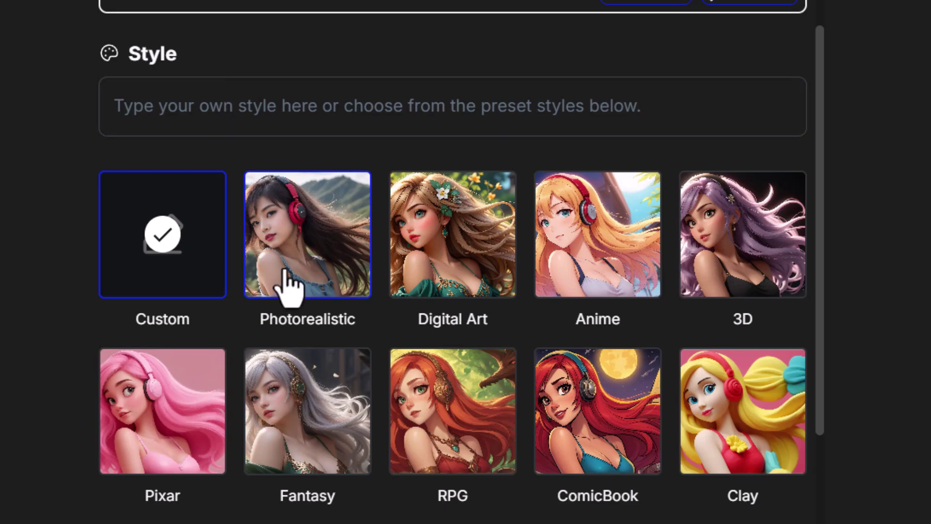
# Choose 3D style, generate three previews, and build Shaolin Bob from the first one.
pyautogui.scroll(-3, 294, 270)
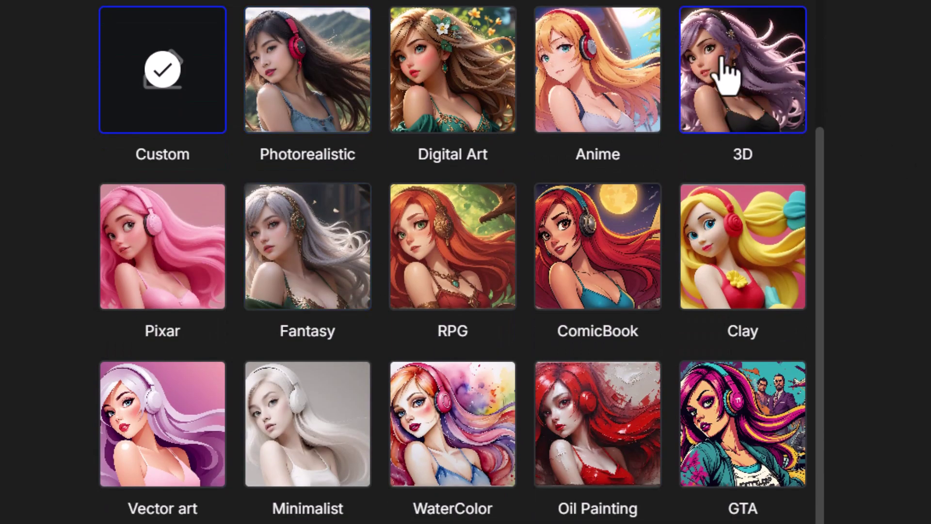
pyautogui.click(725, 76)
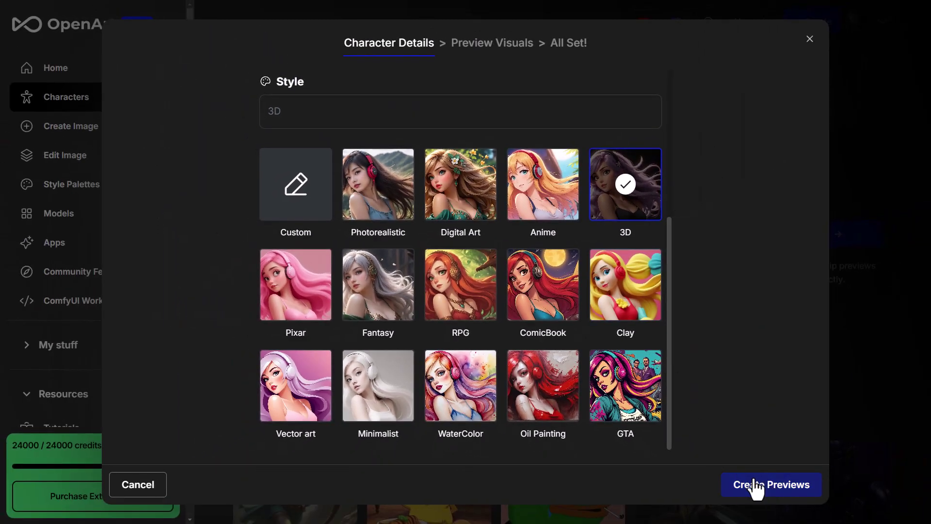
pyautogui.click(763, 488)
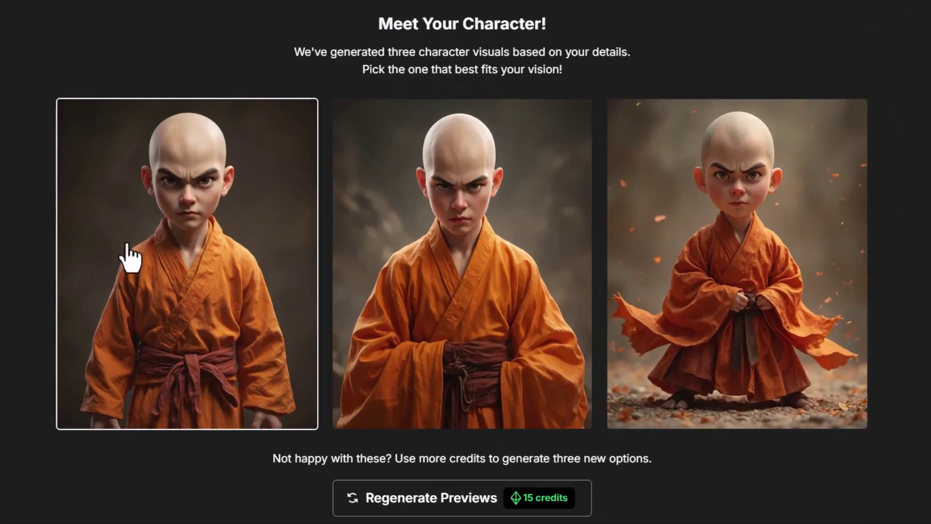
pyautogui.click(237, 228)
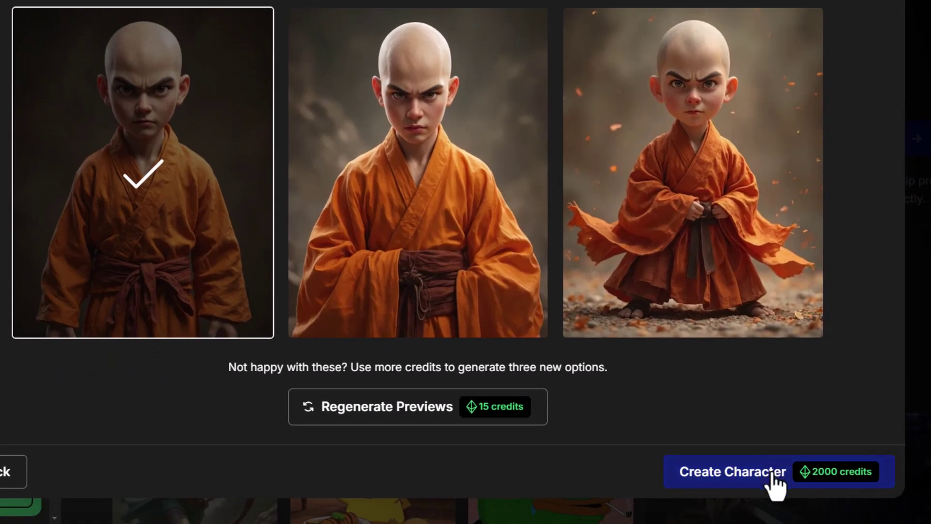
pyautogui.click(772, 475)
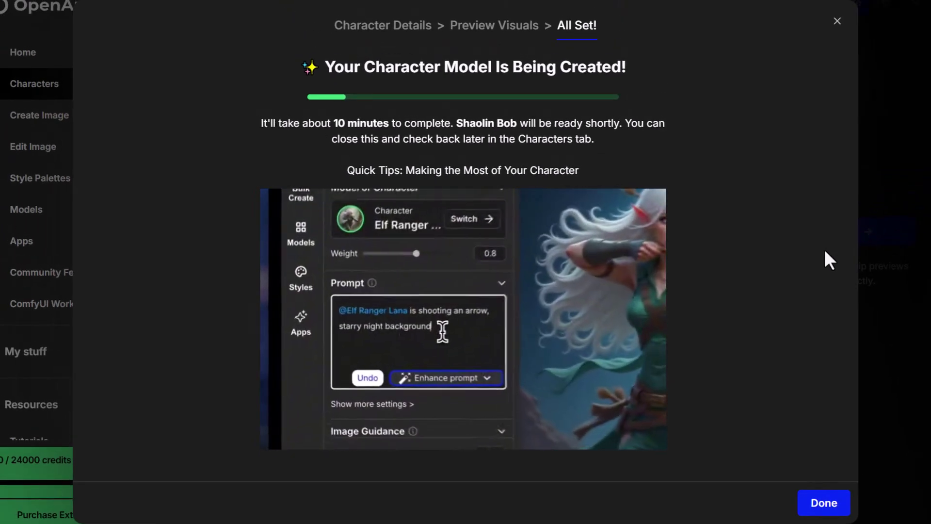
pyautogui.press('Escape')
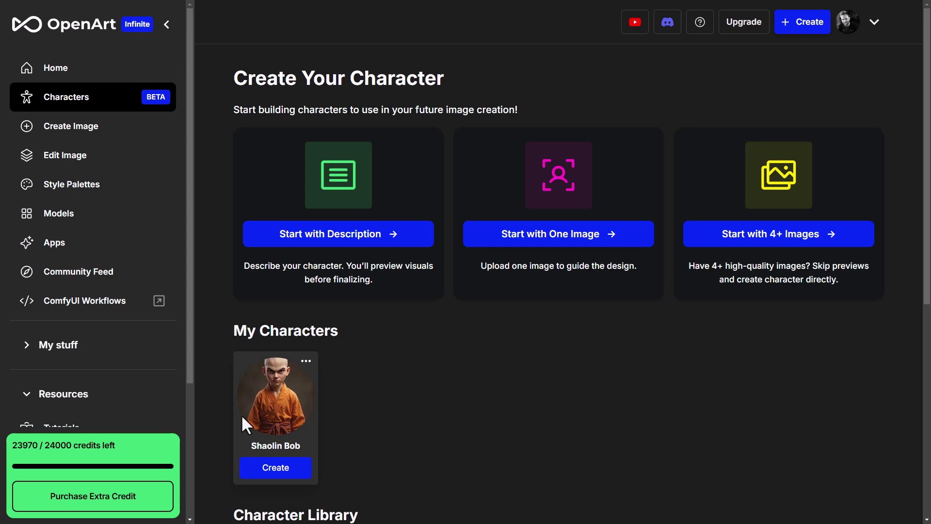
# Load Shaolin Bob with prompt 'doing kung fu, outside a shaolin temple, big moon in the sky'.
pyautogui.scroll(-6, 285, 387)
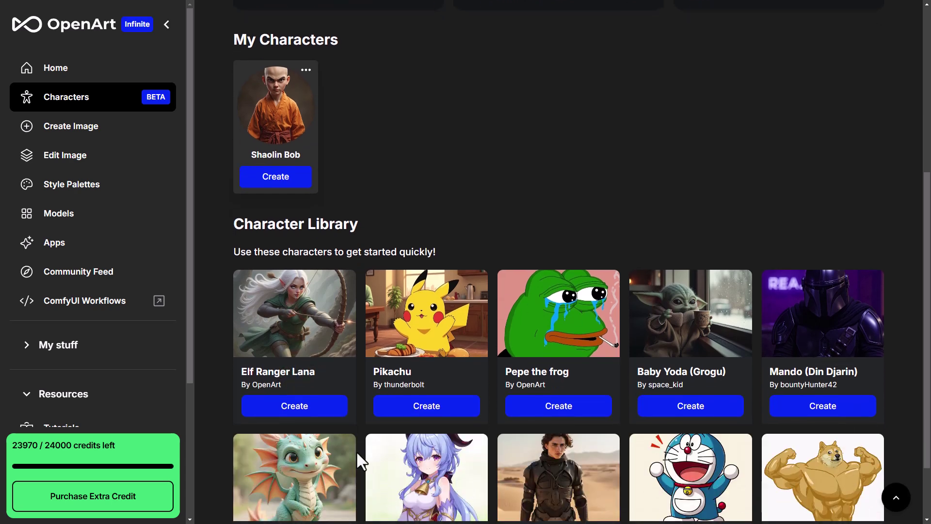
pyautogui.scroll(5, 348, 371)
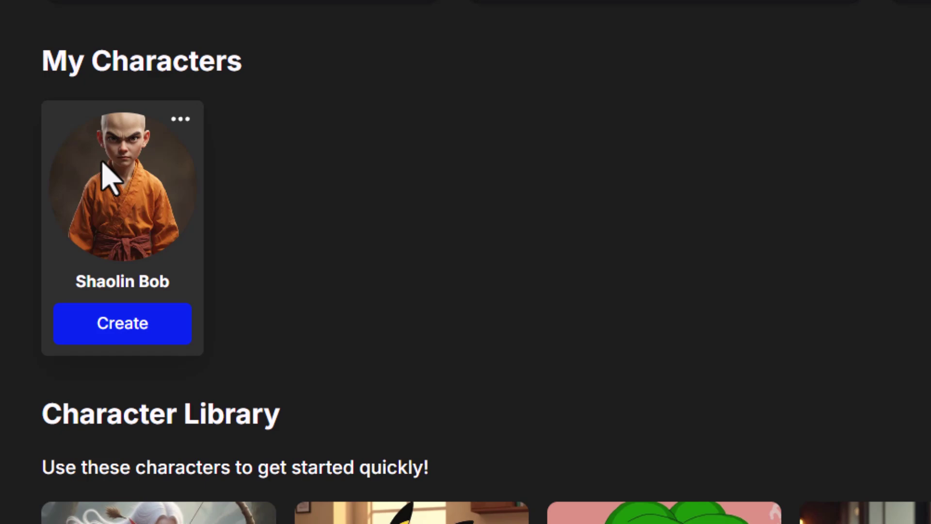
pyautogui.click(109, 330)
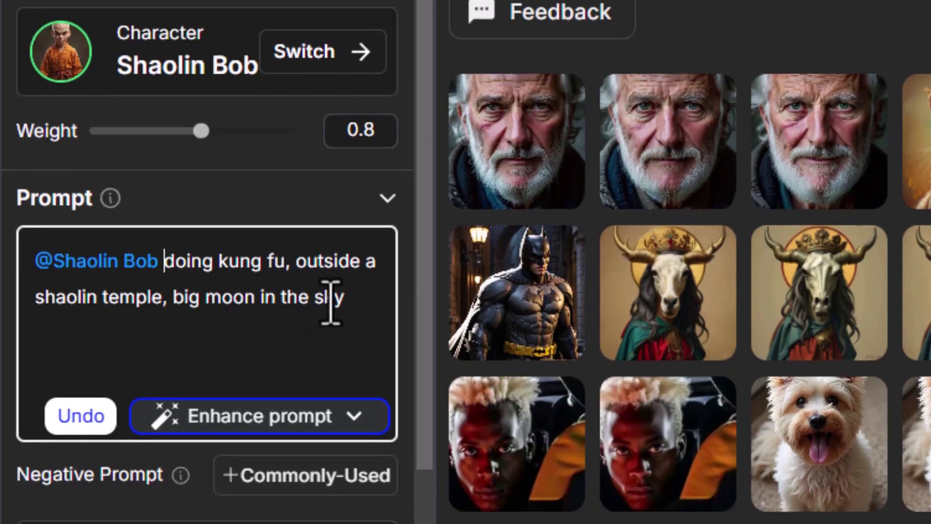
# Generate the Shaolin Bob kung fu images and inspect the first result up close.
pyautogui.scroll(-10, 208, 489)
pyautogui.click(190, 407)
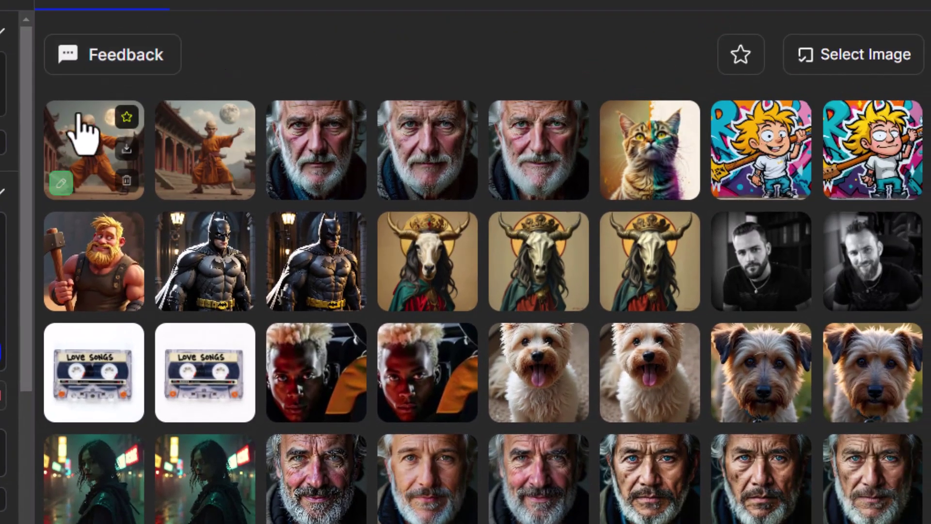
pyautogui.click(136, 145)
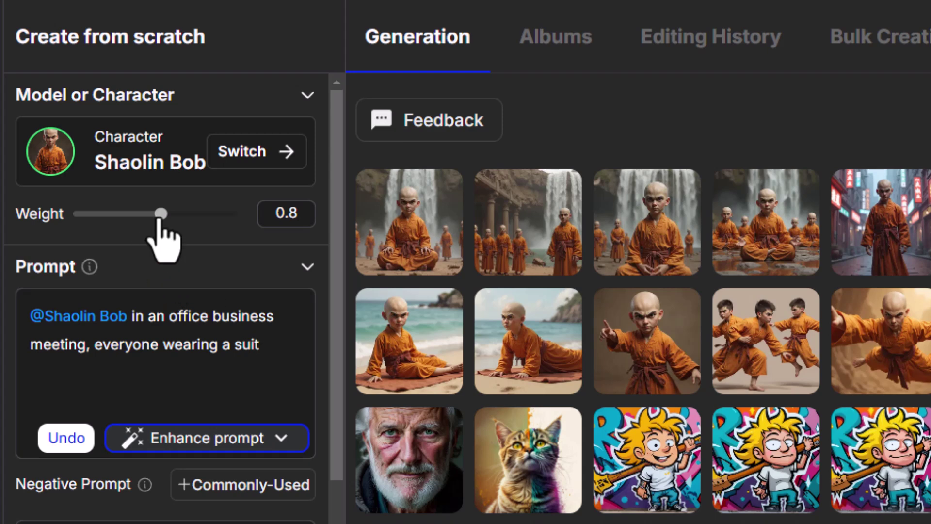
# Drag Shaolin Bob's character weight slider down to 0.
pyautogui.moveTo(160, 214); pyautogui.dragTo(60, 219)
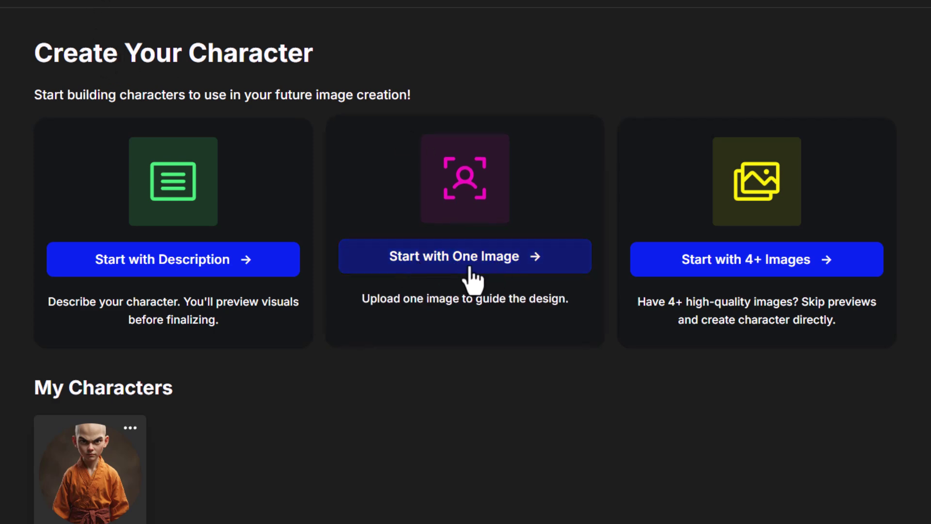
# Create 'White Haired Witch' from one photo of a white-haired woman in a witch hat.
pyautogui.click(403, 253)
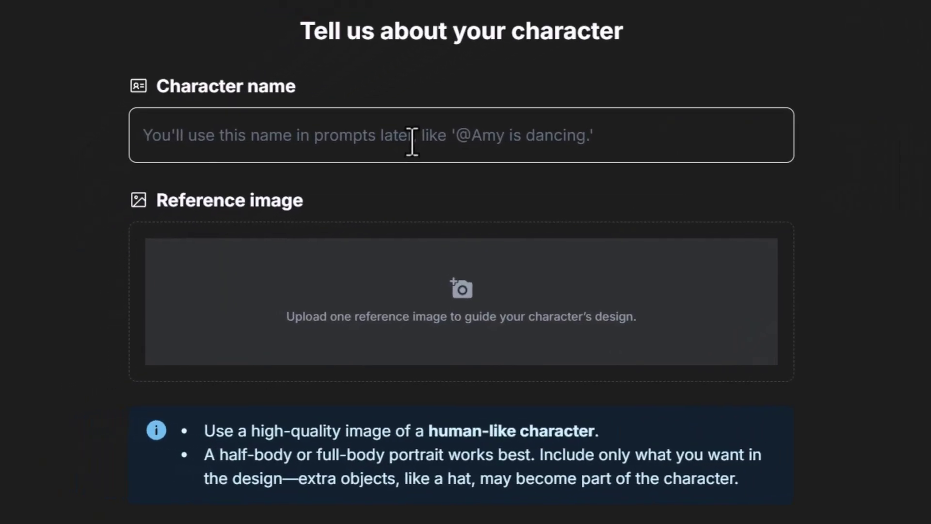
pyautogui.click(412, 143)
pyautogui.write('White Haired Witch')
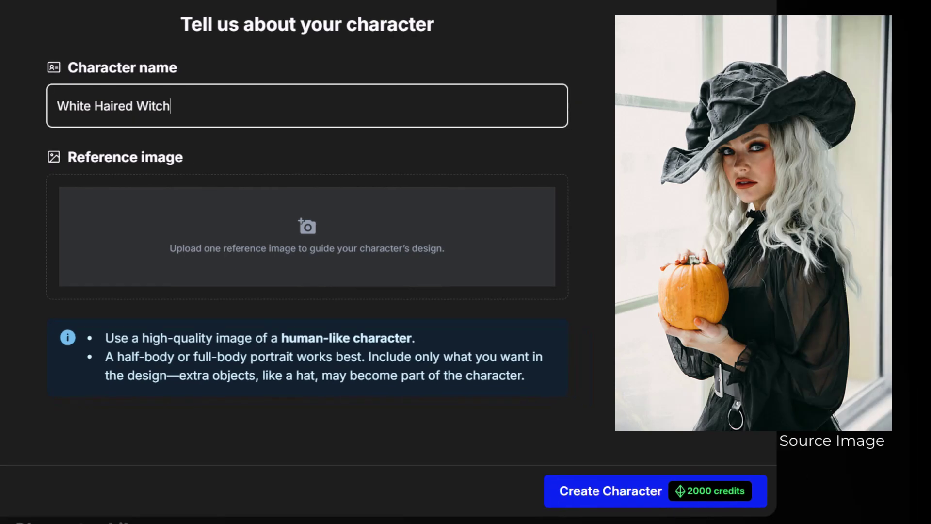
pyautogui.moveTo(122, 132); pyautogui.dragTo(313, 233)
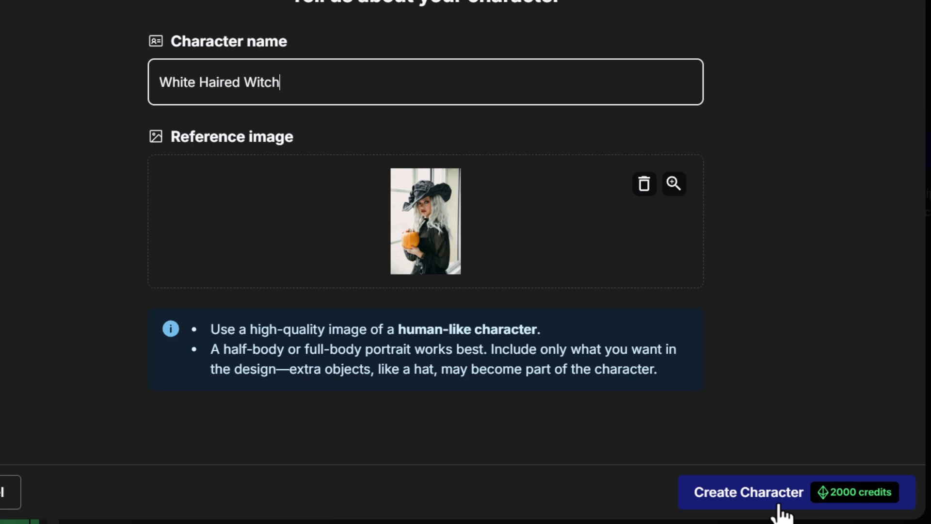
pyautogui.click(778, 504)
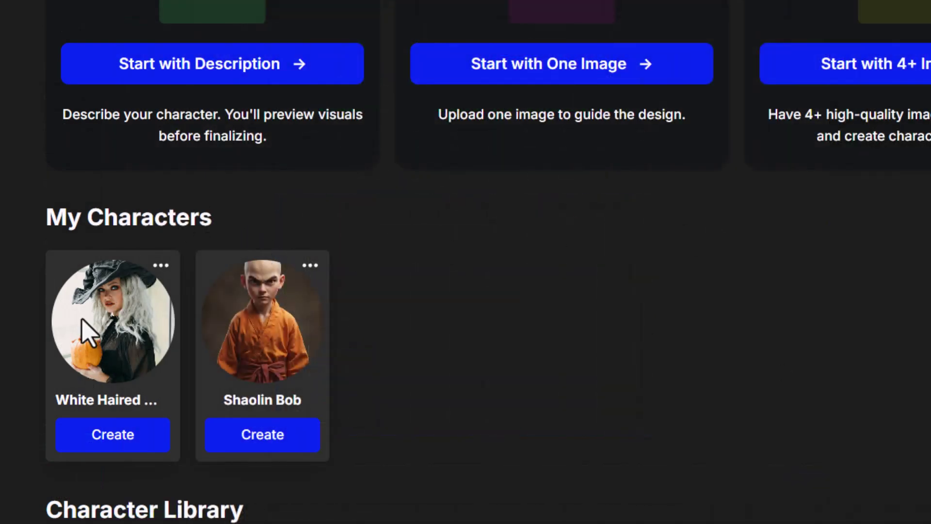
# Load White Haired Witch, paste the stormy-castle purple-magic prompt, and Quick Enhance it.
pyautogui.click(93, 439)
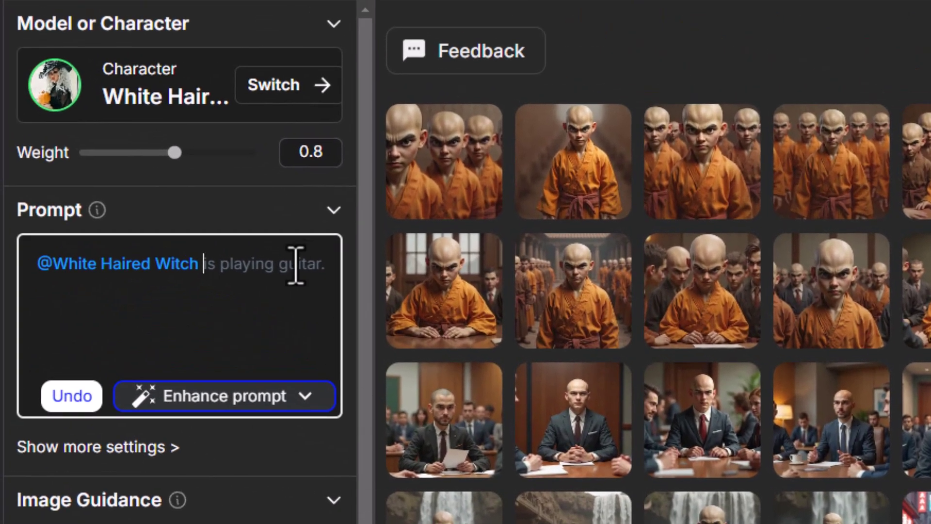
pyautogui.write('in a power pose casting magic, purple glowing energy. inside a dark castle, stormy night. High energy, fantasy style imagery')
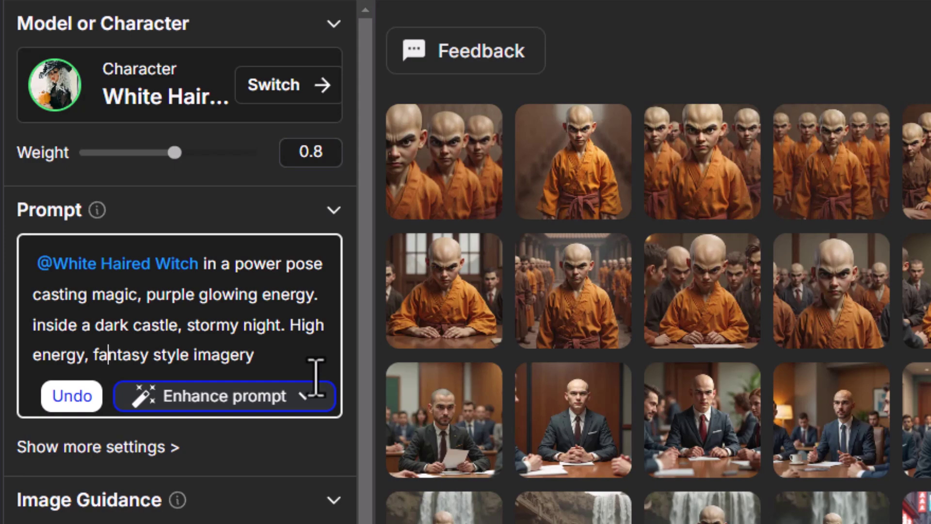
pyautogui.scroll(-4, 310, 413)
pyautogui.click(304, 224)
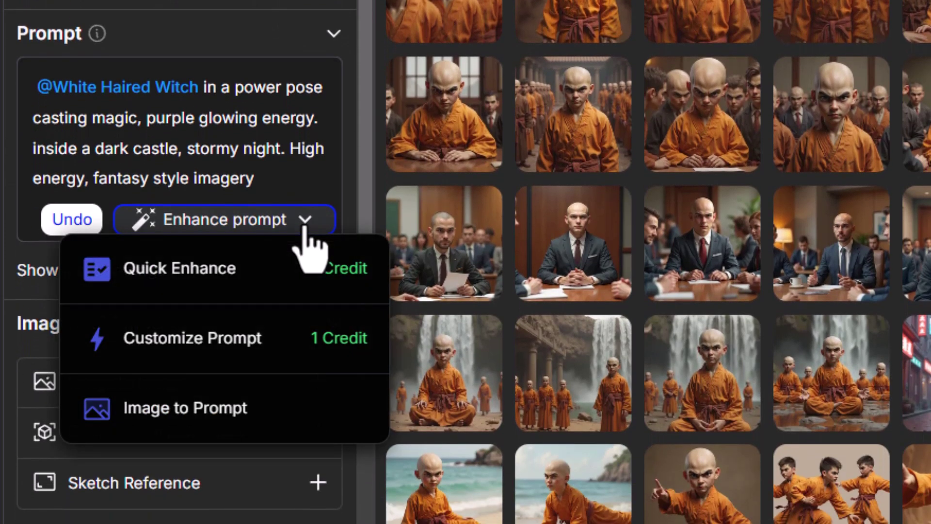
pyautogui.click(159, 276)
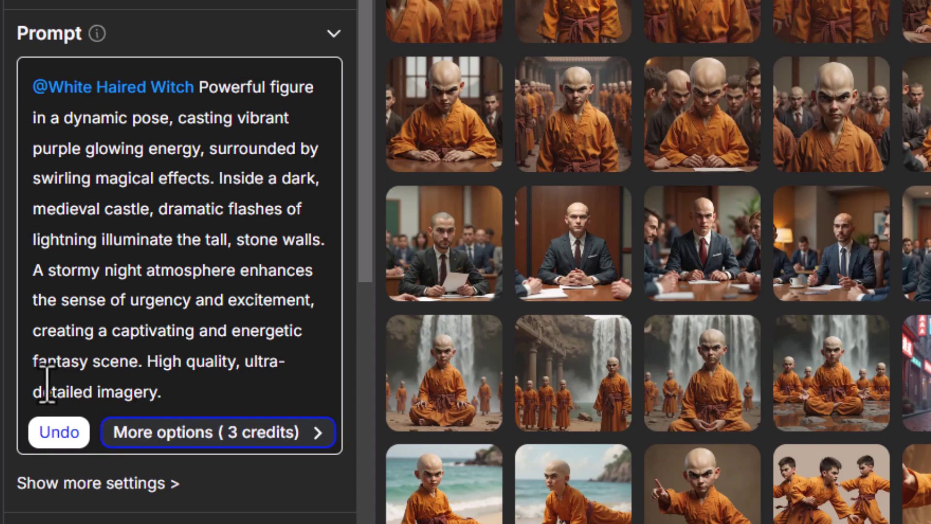
# Set the White Haired Witch character weight to 1.01.
pyautogui.scroll(3, 229, 432)
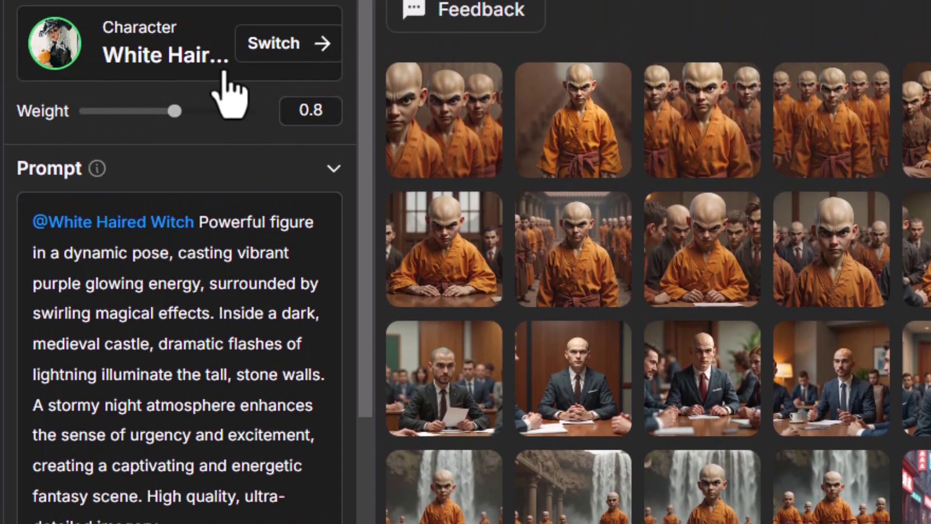
pyautogui.moveTo(175, 111); pyautogui.dragTo(199, 111)
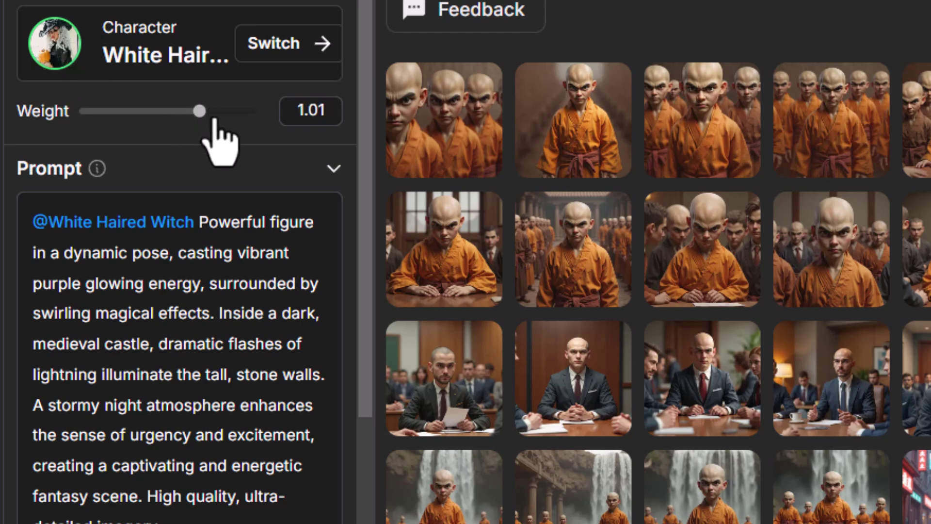
pyautogui.moveTo(200, 112); pyautogui.dragTo(200, 112)
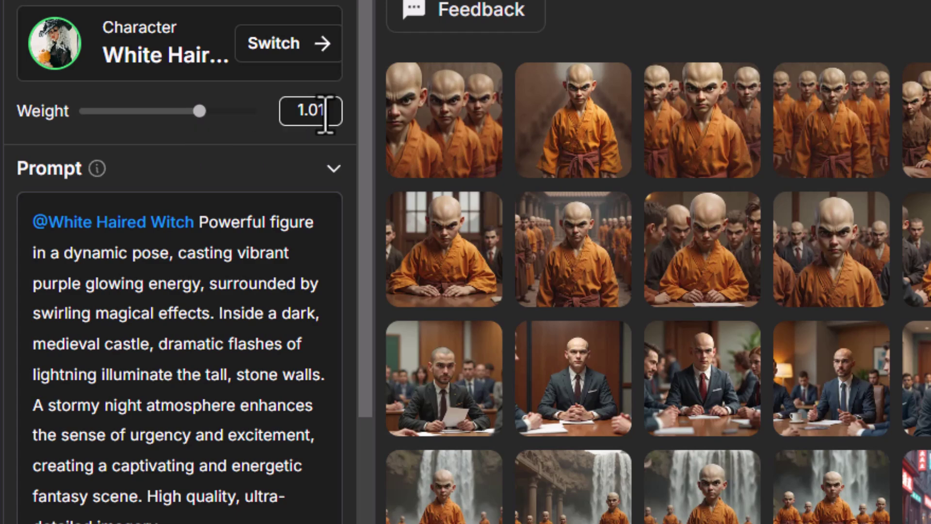
pyautogui.click(308, 109)
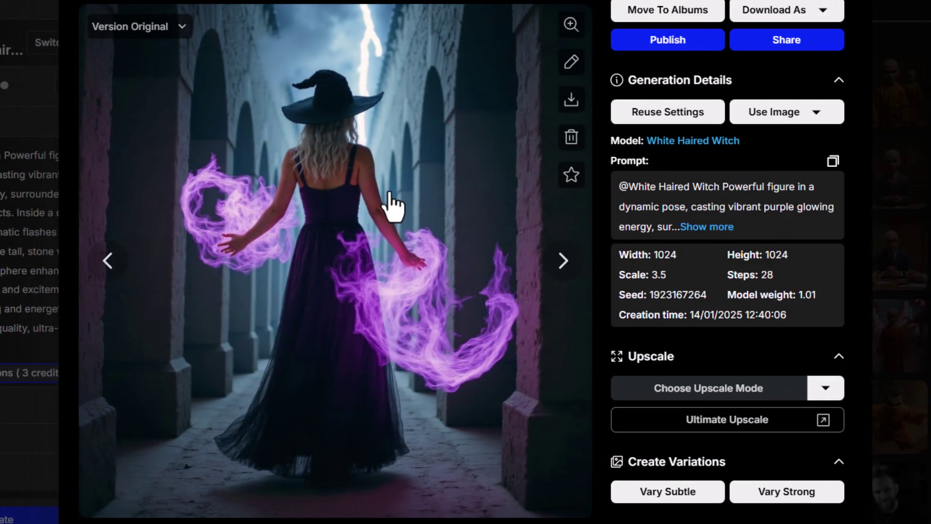
# Step through the four purple-magic witch images, then close the viewer.
pyautogui.click(109, 262)
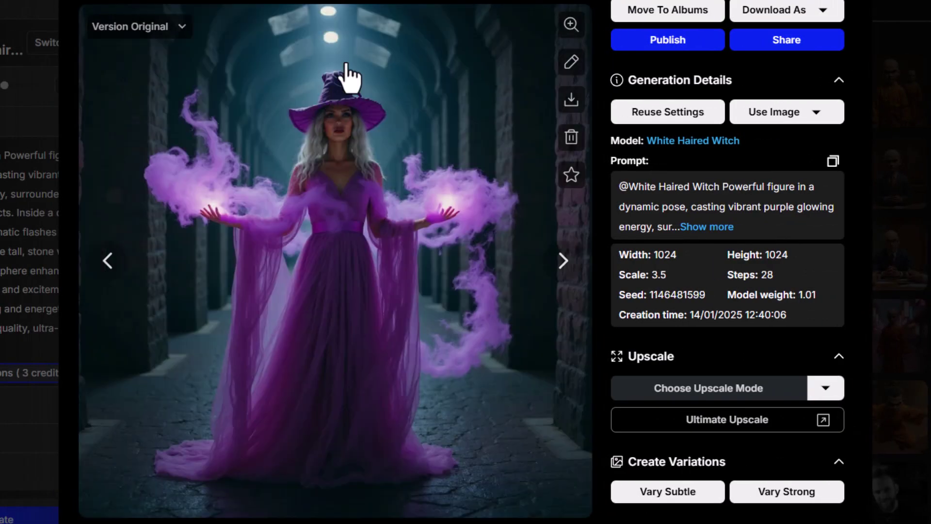
pyautogui.click(108, 262)
pyautogui.click(108, 262)
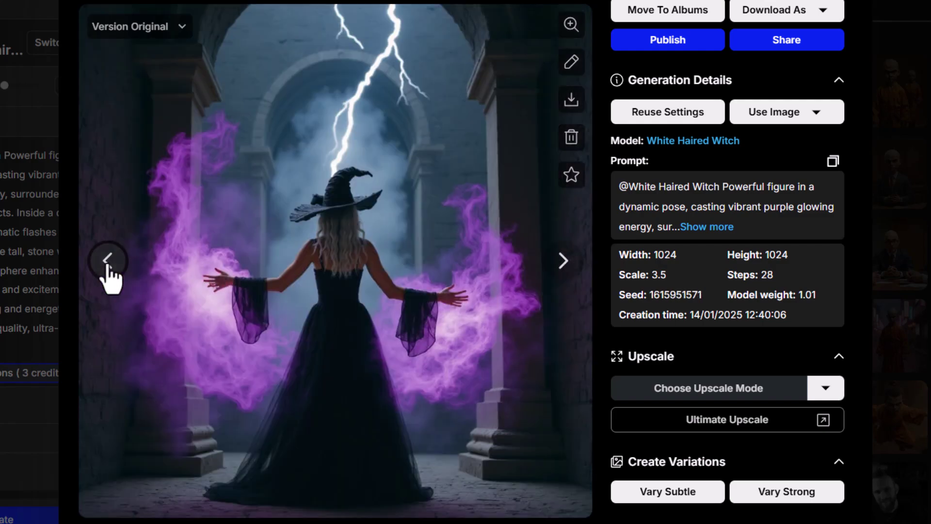
pyautogui.click(108, 261)
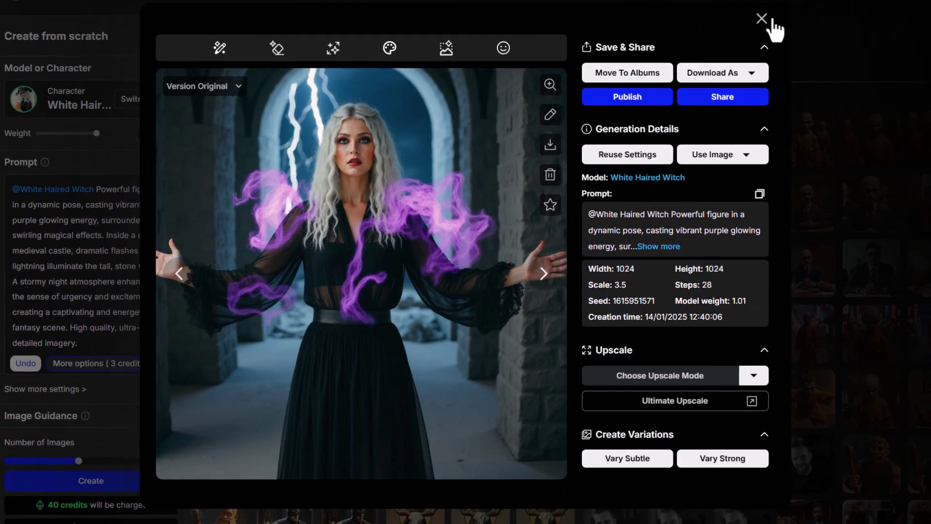
pyautogui.click(770, 26)
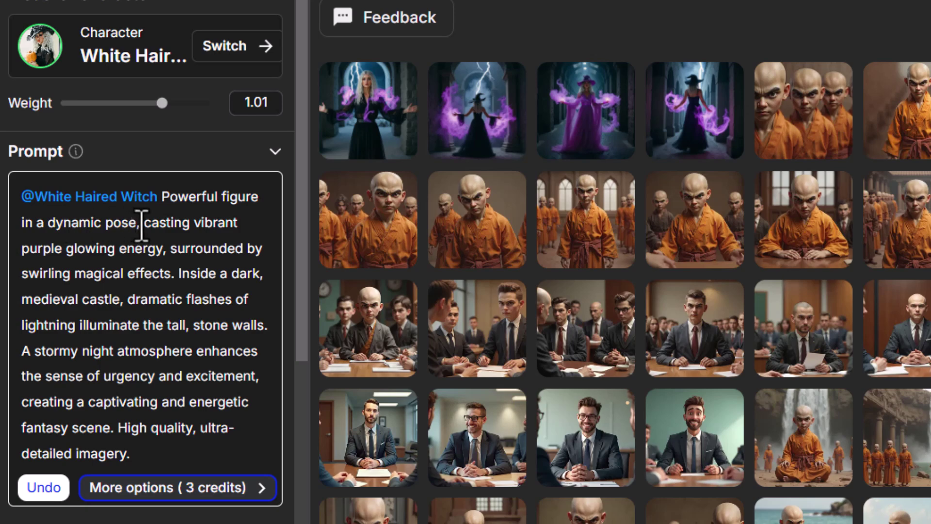
# Add the all-black outfit and black hat description after 'dynamic pose,' in the witch prompt.
pyautogui.click(141, 224)
pyautogui.write('wearing all black with a black hat.')
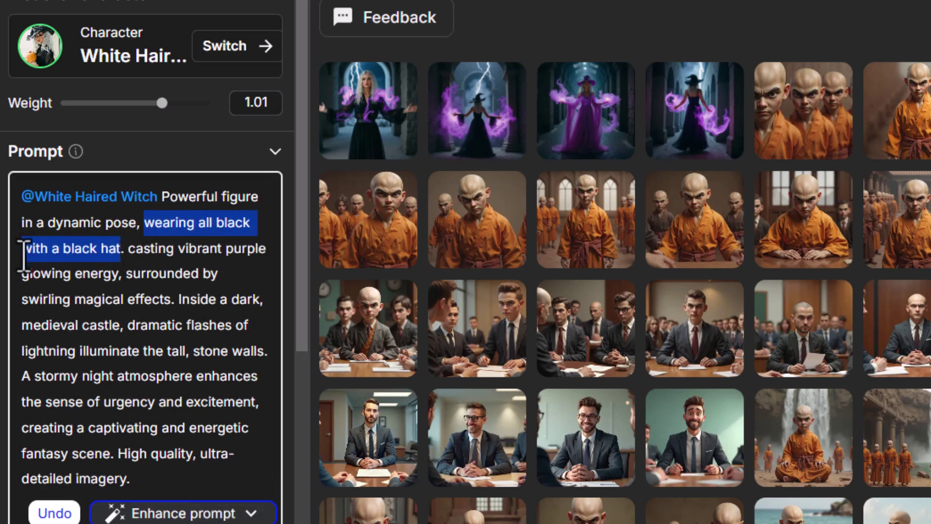
pyautogui.click(134, 249)
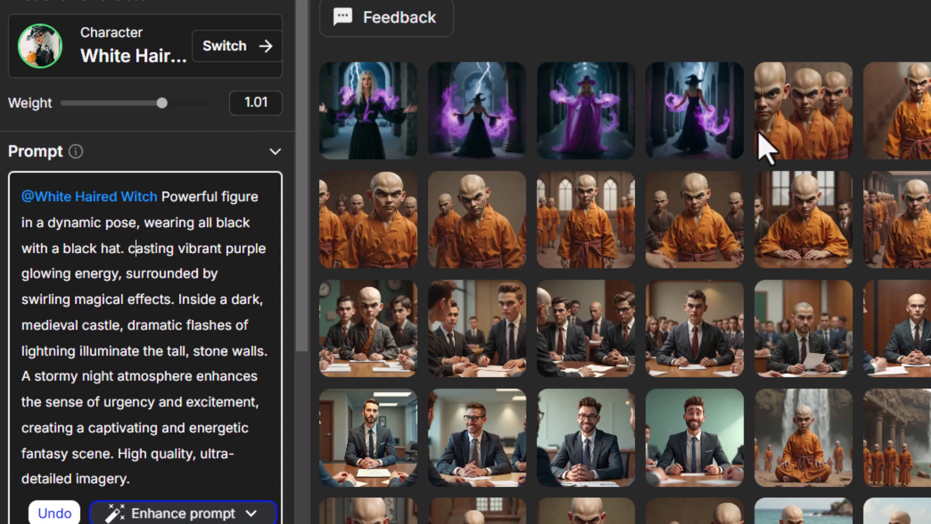
# Set the output aspect ratio to Landscape.
pyautogui.scroll(-3, 187, 512)
pyautogui.scroll(-10, 187, 330)
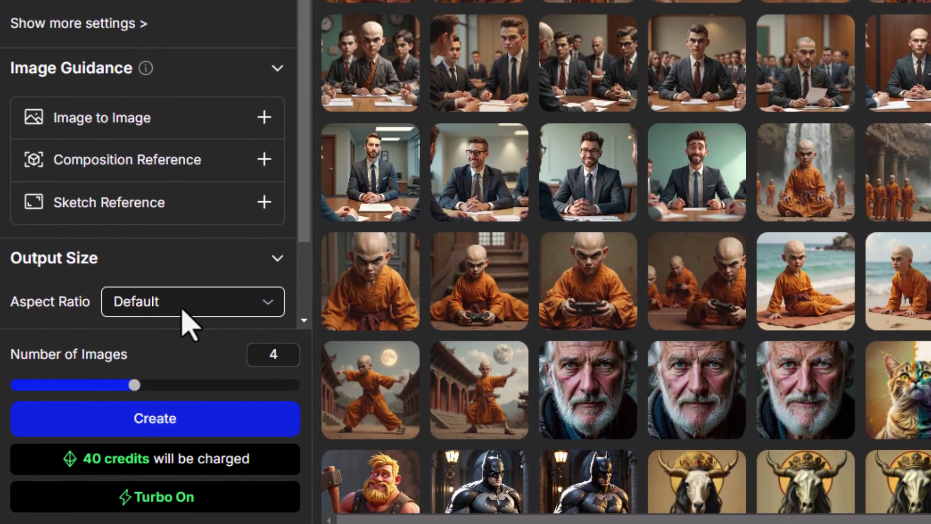
pyautogui.click(185, 310)
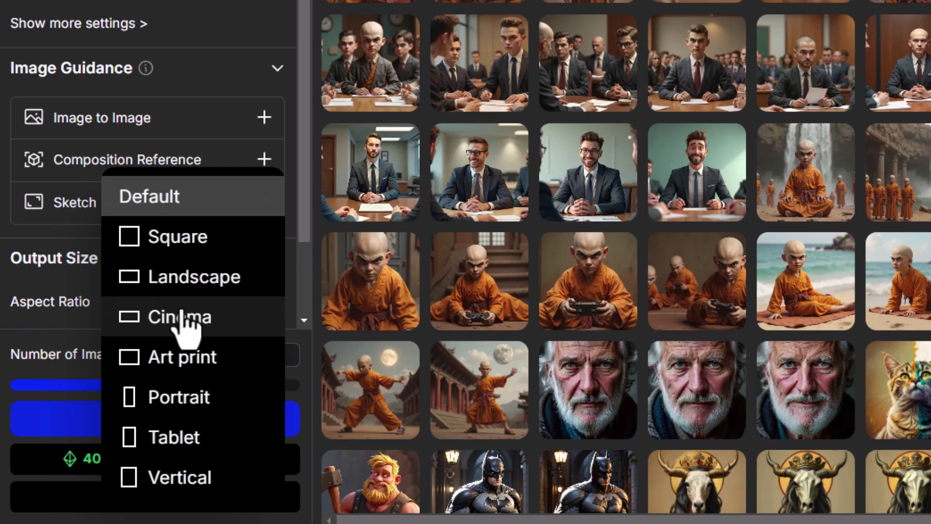
pyautogui.click(187, 279)
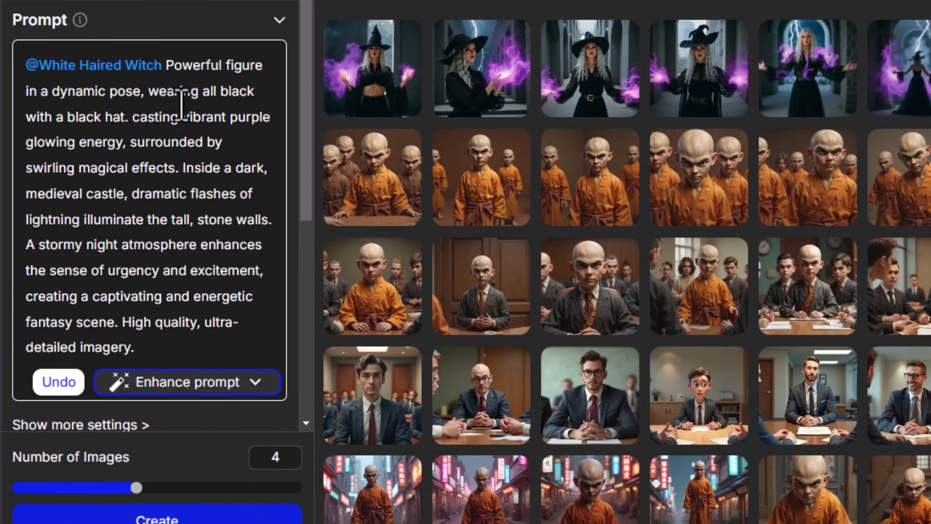
# Replace the scene text and 'Powerful figure in a dynamic pose' with 'sitting on some old wooden stairs, dark cinematic lighting'.
pyautogui.moveTo(158, 337); pyautogui.dragTo(129, 116)
pyautogui.press('BackSpace')
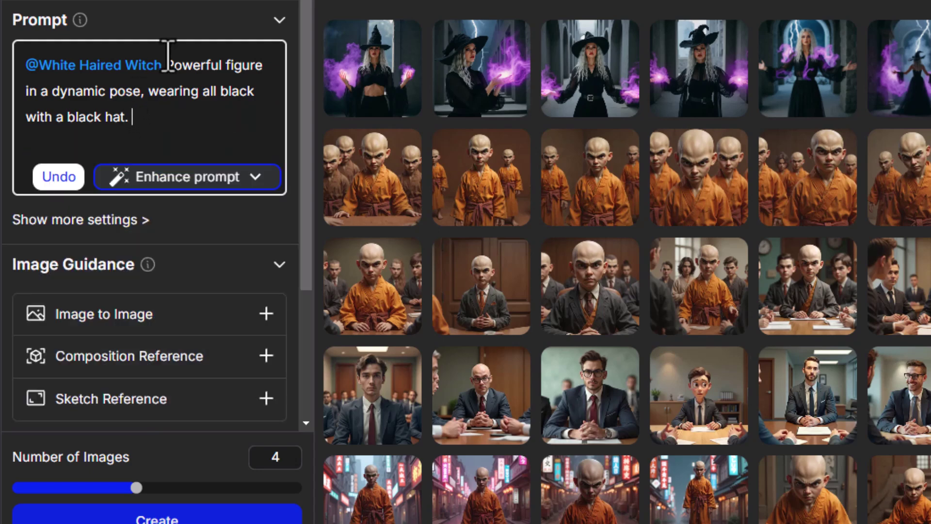
pyautogui.keyDown('shift'); pyautogui.click(148, 91); pyautogui.keyUp('shift')
pyautogui.press('BackSpace')
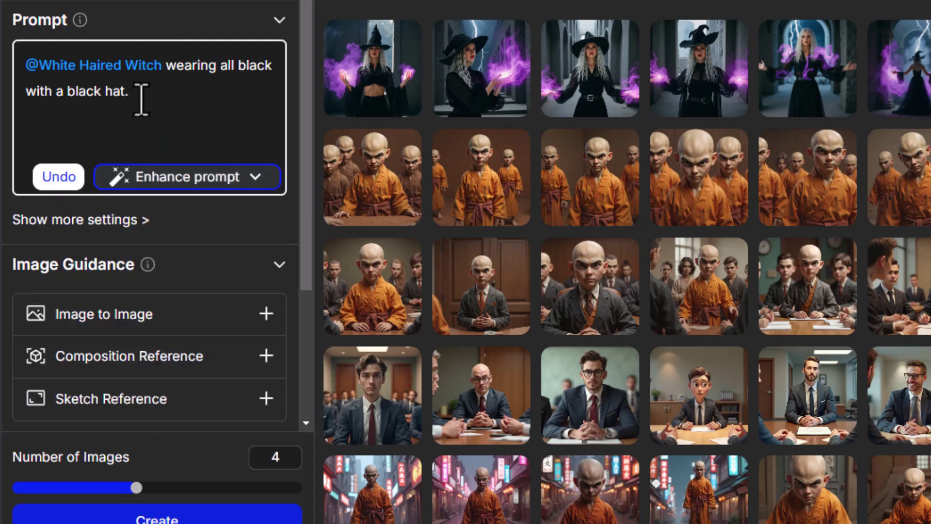
pyautogui.write('sitting on some old wooden stairs, dark cinematic lighting')
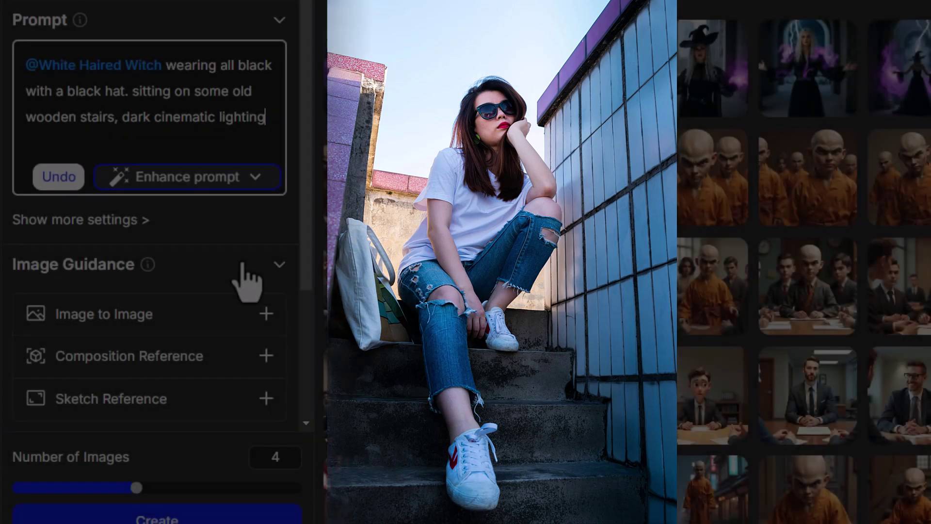
# Add the stairs photo as the composition reference.
pyautogui.scroll(-3, 209, 353)
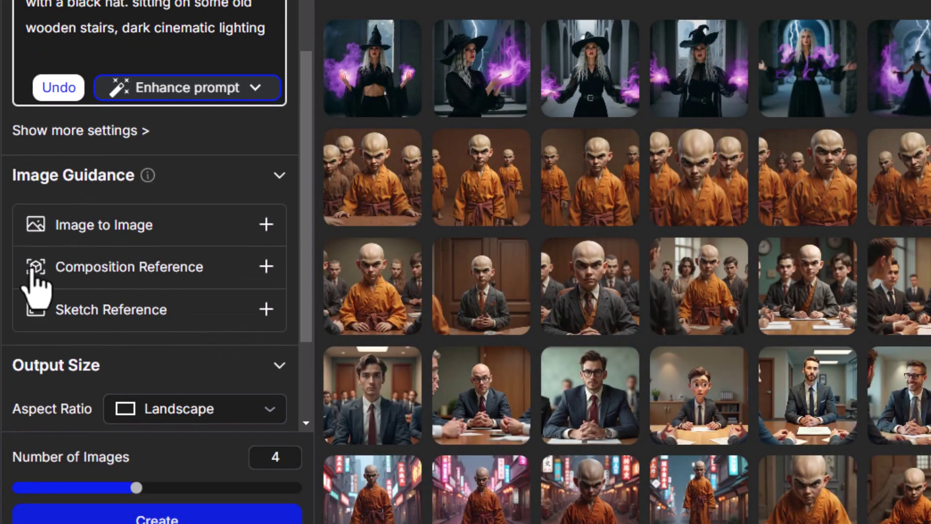
pyautogui.click(156, 282)
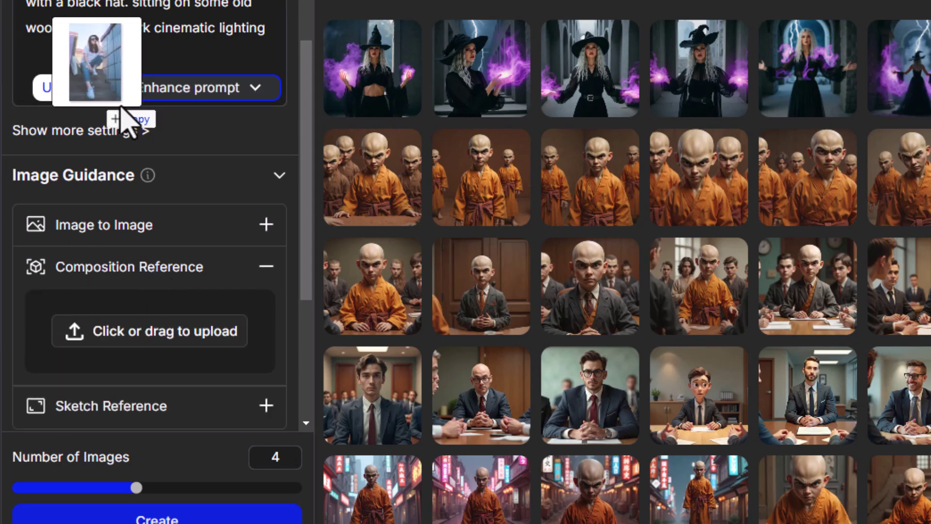
pyautogui.moveTo(129, 119); pyautogui.dragTo(180, 344)
# Switch the aspect ratio to Tablet and generate the witch-on-stairs images.
pyautogui.scroll(-2, 180, 344)
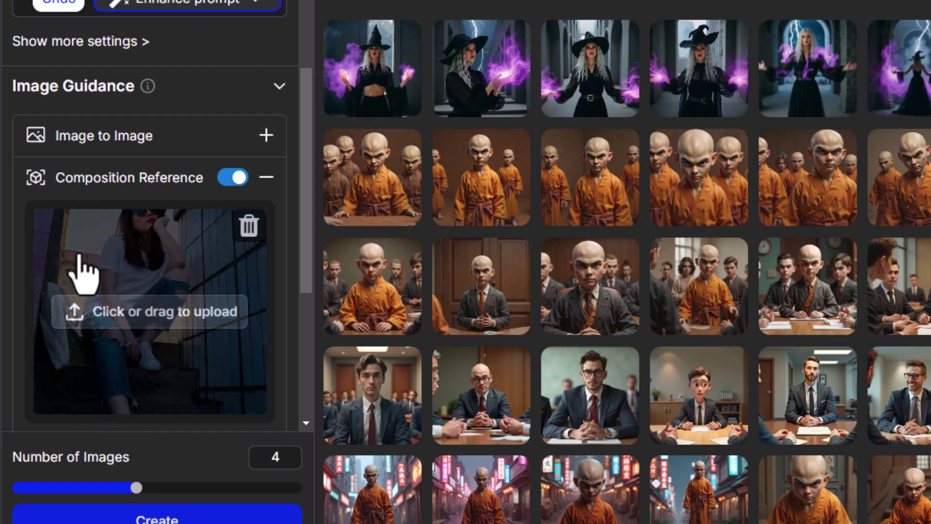
pyautogui.scroll(-6, 168, 339)
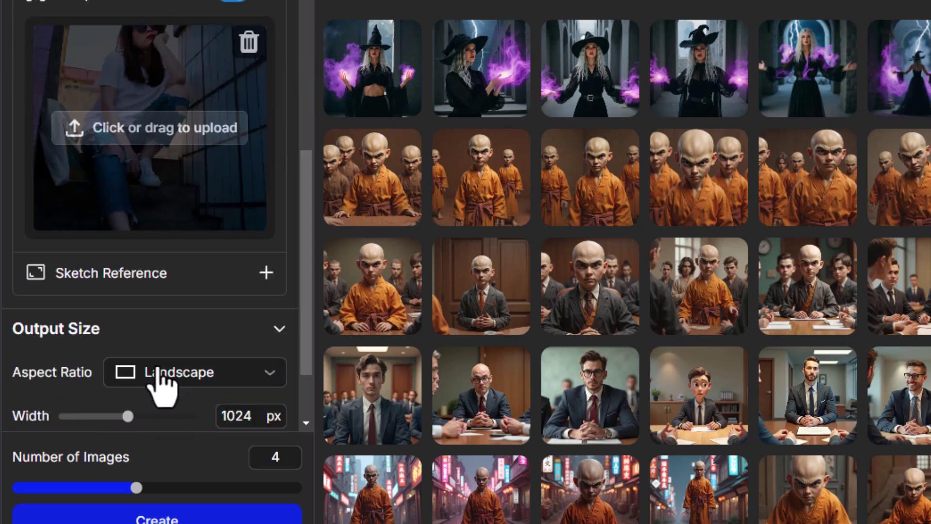
pyautogui.click(176, 293)
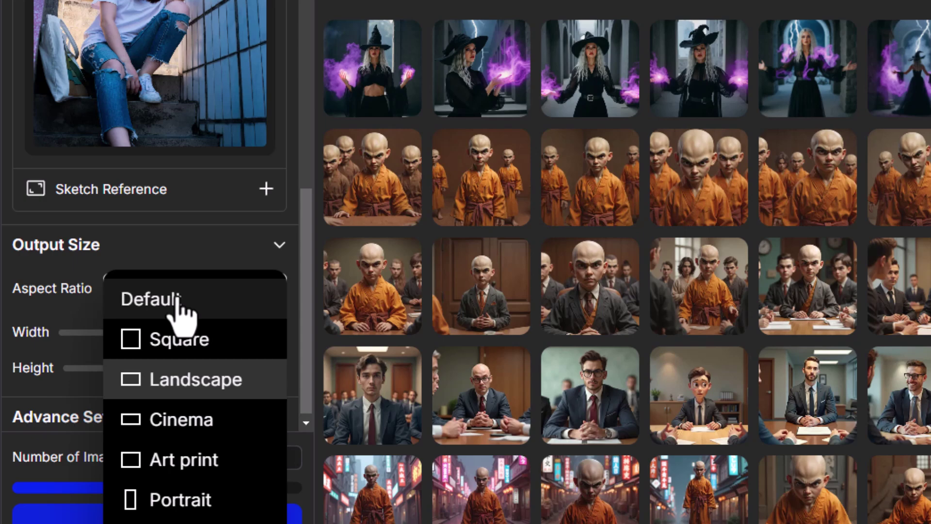
pyautogui.scroll(-2, 182, 315)
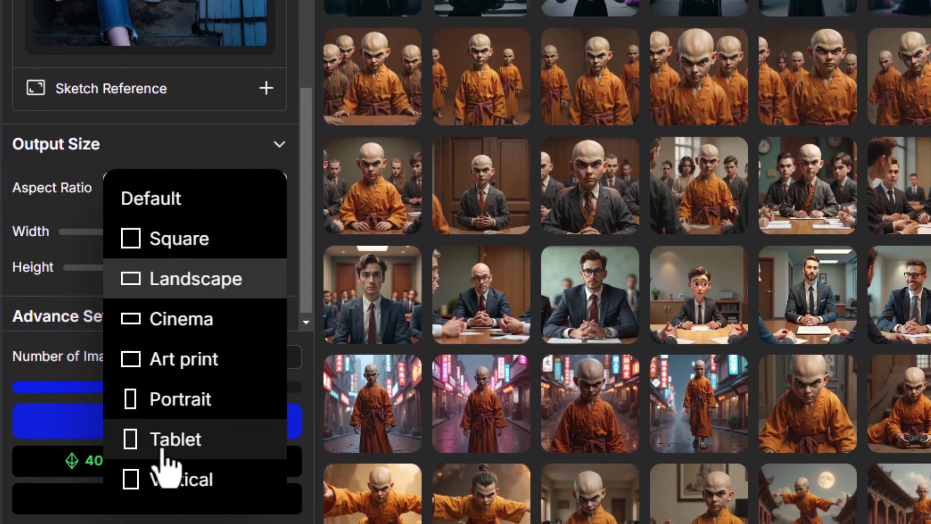
pyautogui.click(165, 441)
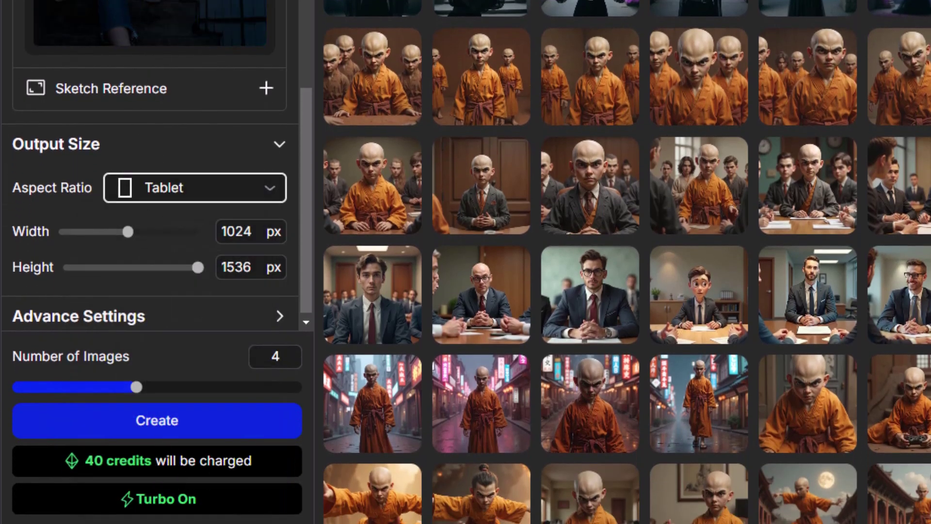
pyautogui.click(161, 422)
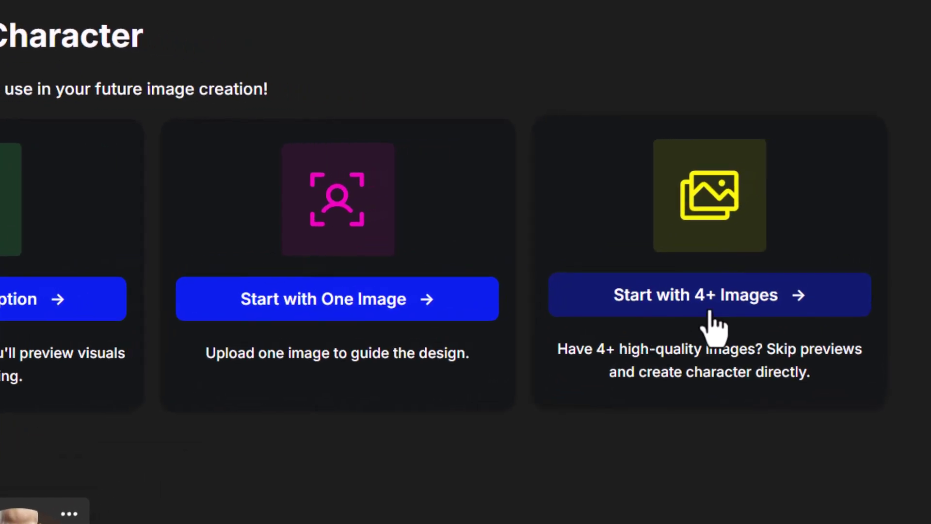
# Build a character named 'Kung Fu Man' from four uploaded reference photos.
pyautogui.click(776, 307)
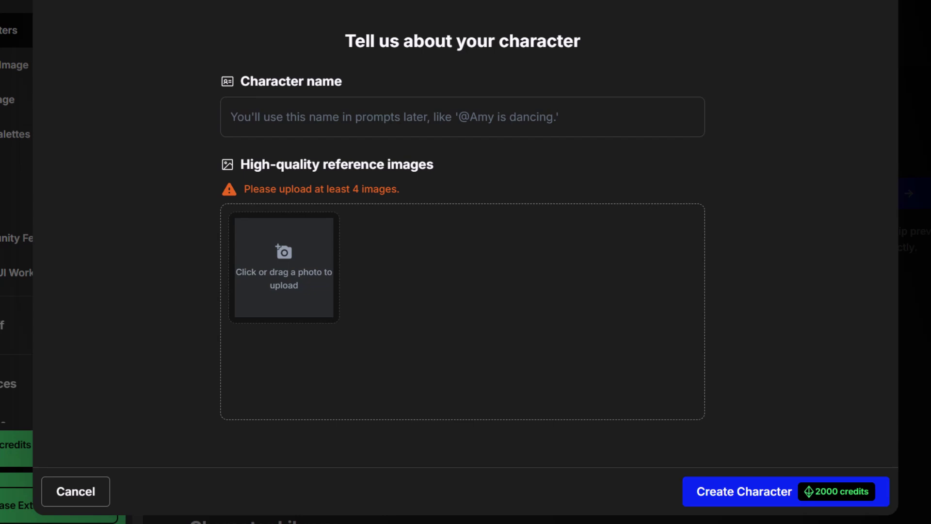
pyautogui.moveTo(3, 146); pyautogui.dragTo(287, 269)
pyautogui.click(276, 118)
pyautogui.write('Kung Fu Man')
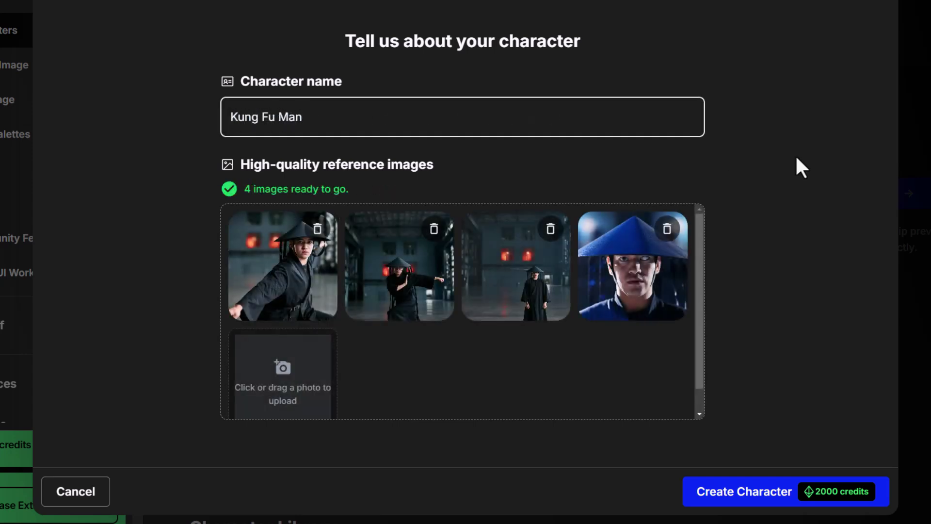
pyautogui.click(743, 505)
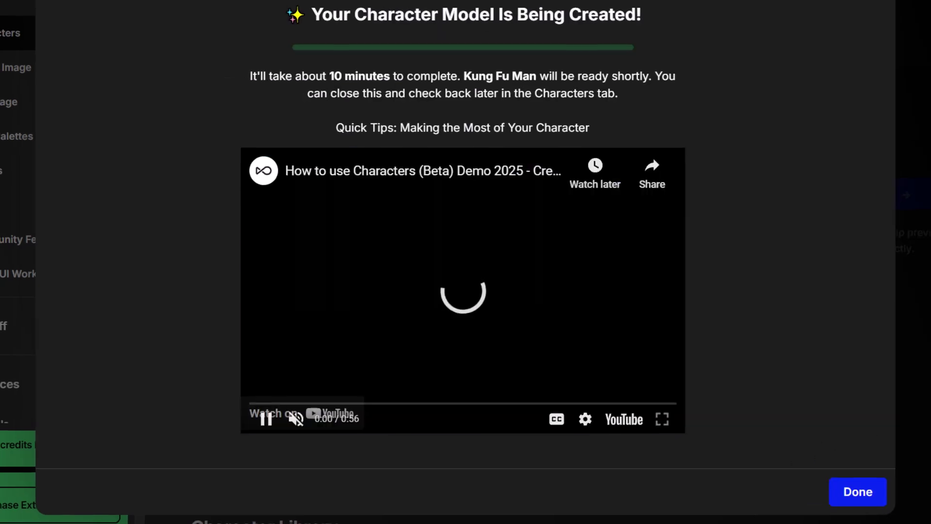
pyautogui.click(858, 491)
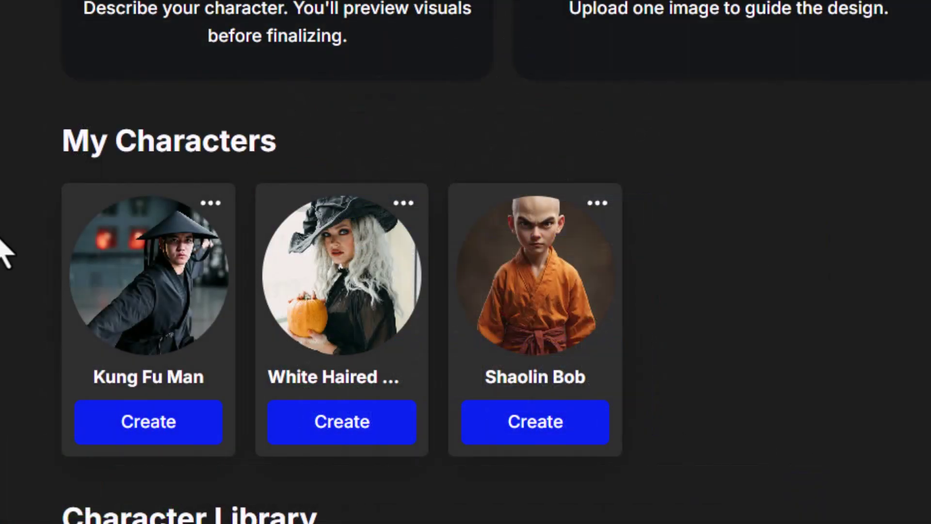
# Start a new image creation using the Kung Fu Man character.
pyautogui.click(144, 423)
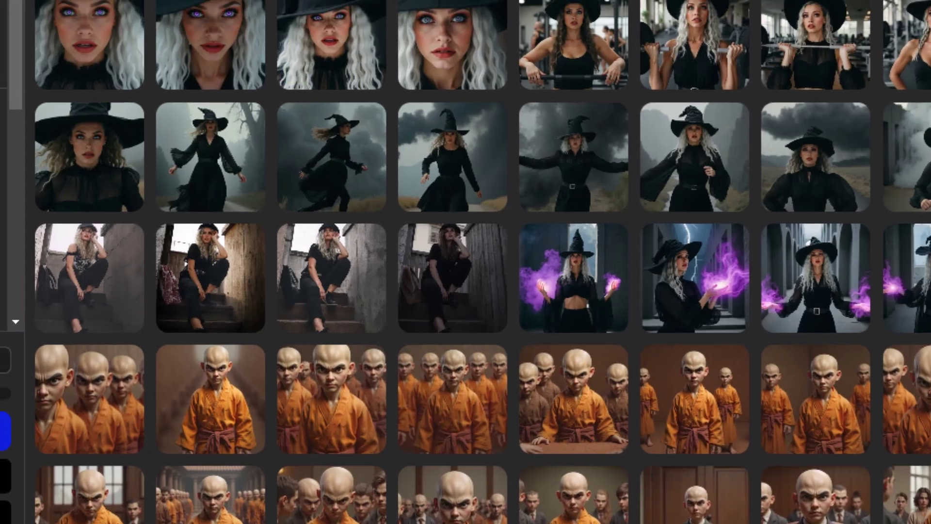